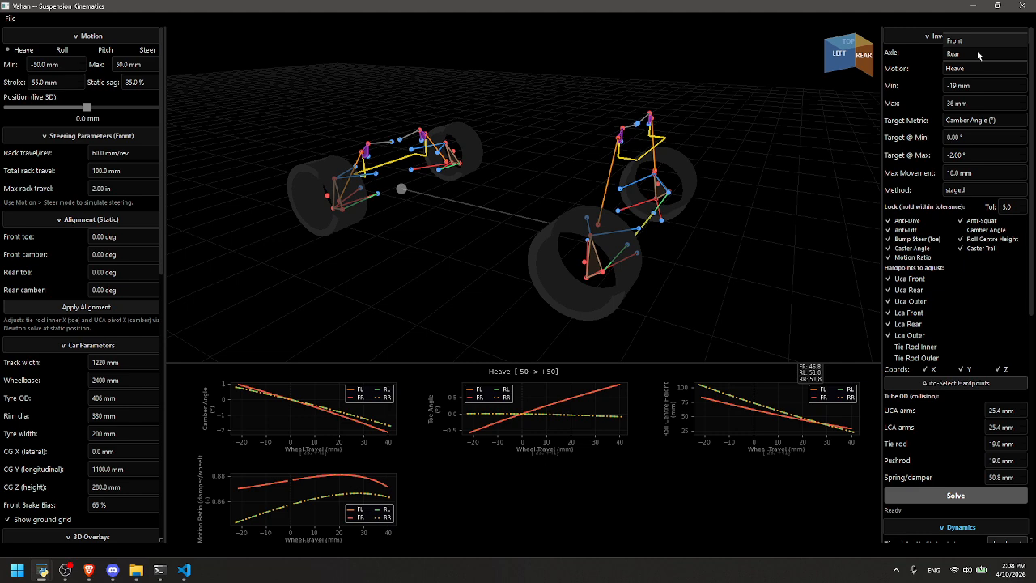
Keep the inverse kinematics axle at Front, with Heave as the motion and Camber Angle (°) as the target metric.
click(934, 76)
click(965, 72)
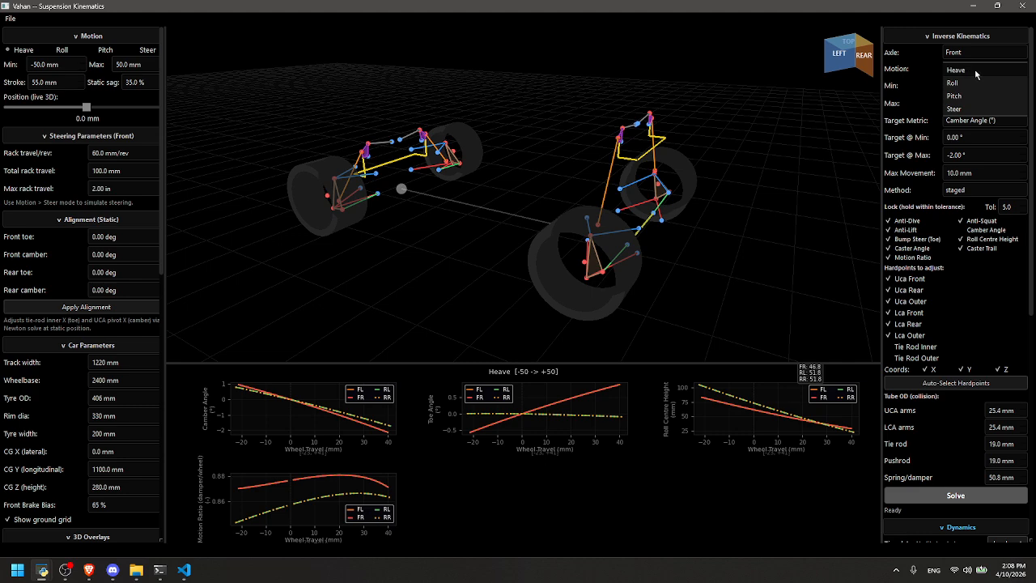
click(983, 72)
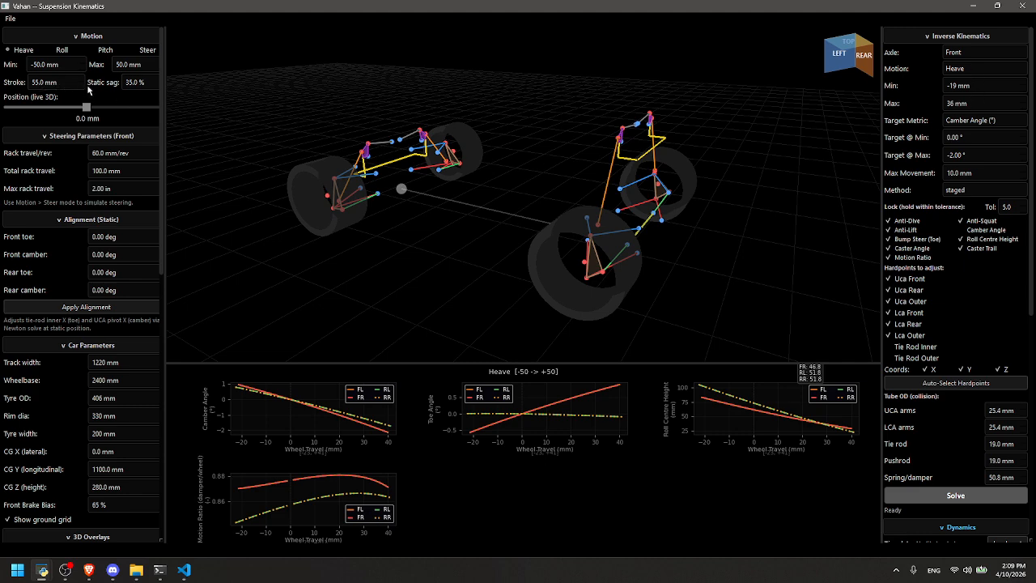
click(1008, 121)
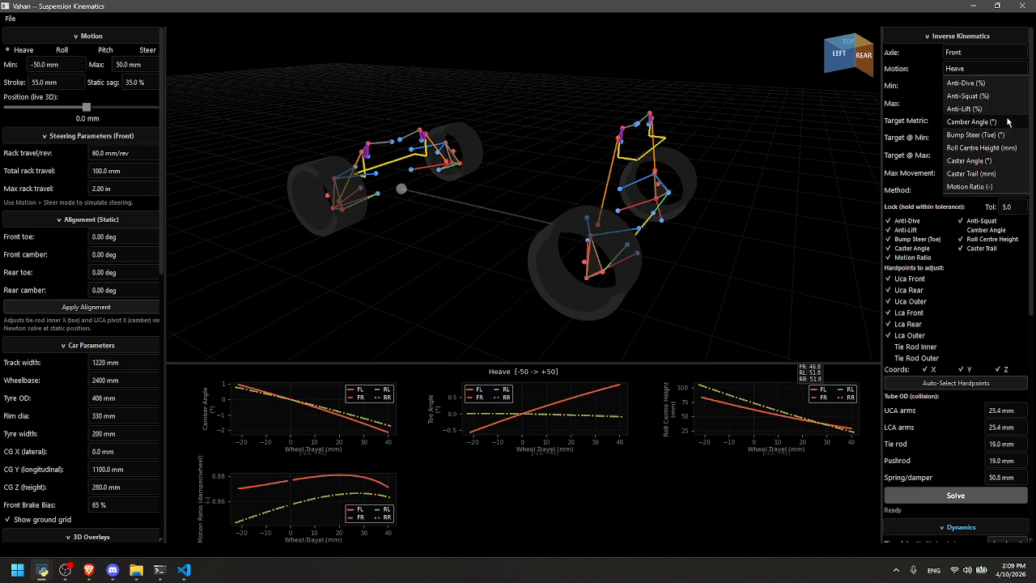
click(1009, 122)
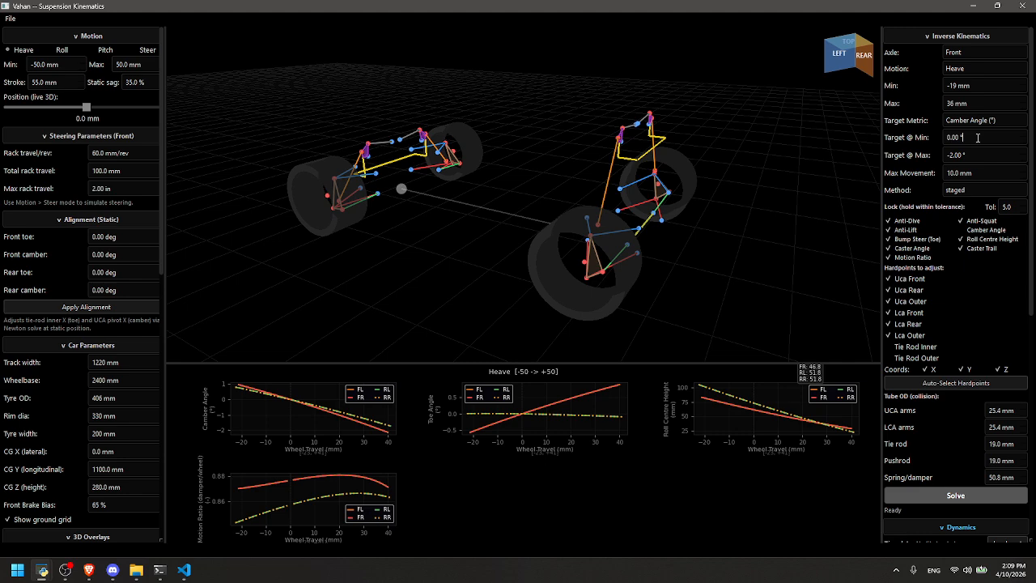
Review the minimum target, maximum movement and solver method settings, and inspect the suspension linkages in the 3D view.
click(981, 136)
click(1005, 171)
click(984, 194)
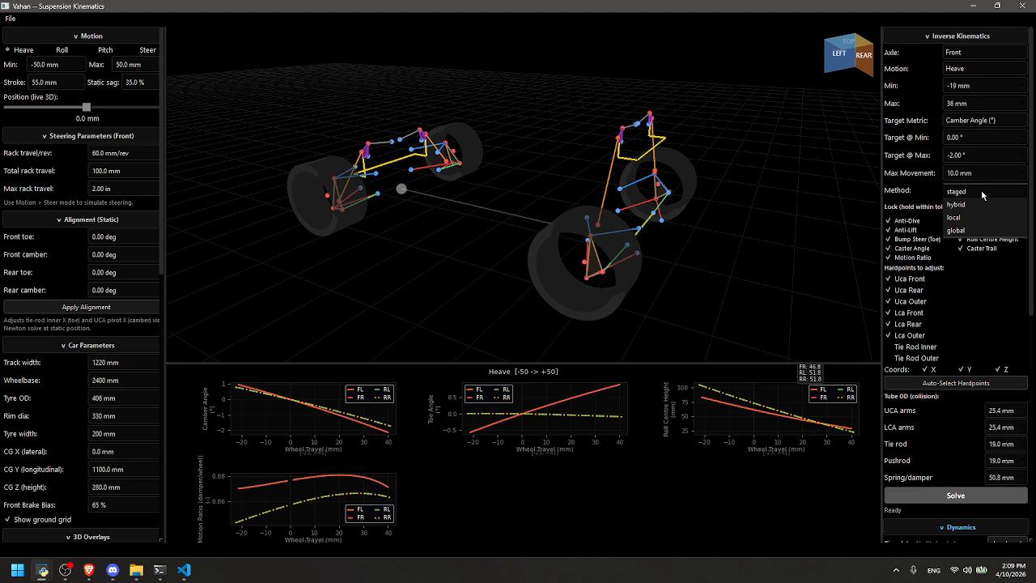
drag(702, 131, 610, 110)
scroll(582, 214, up, 4)
scroll(582, 214, up, 2)
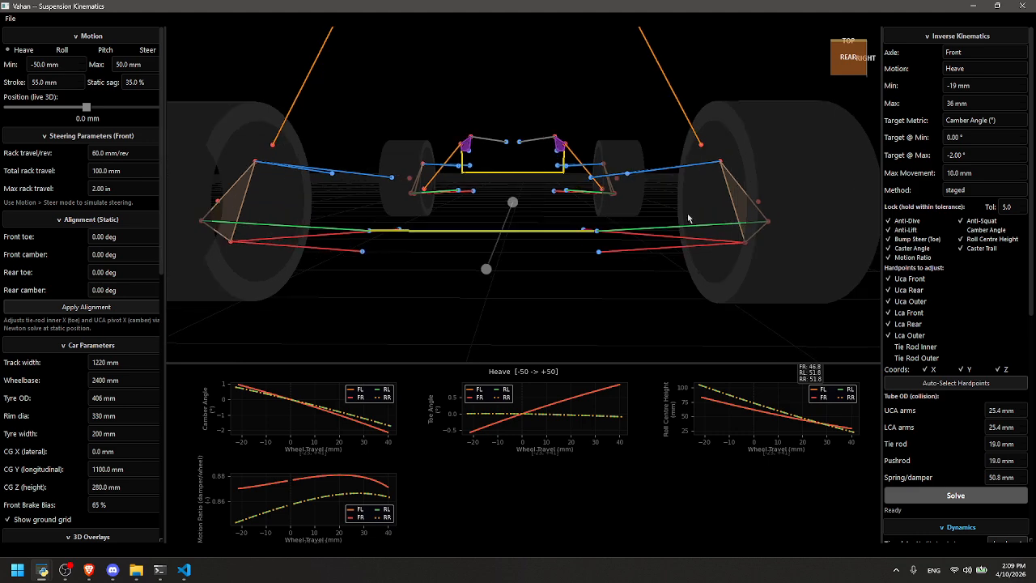
drag(689, 212, 648, 197)
mouse_move(561, 170)
mouse_down()
mouse_move(568, 182)
mouse_move(565, 154)
mouse_up()
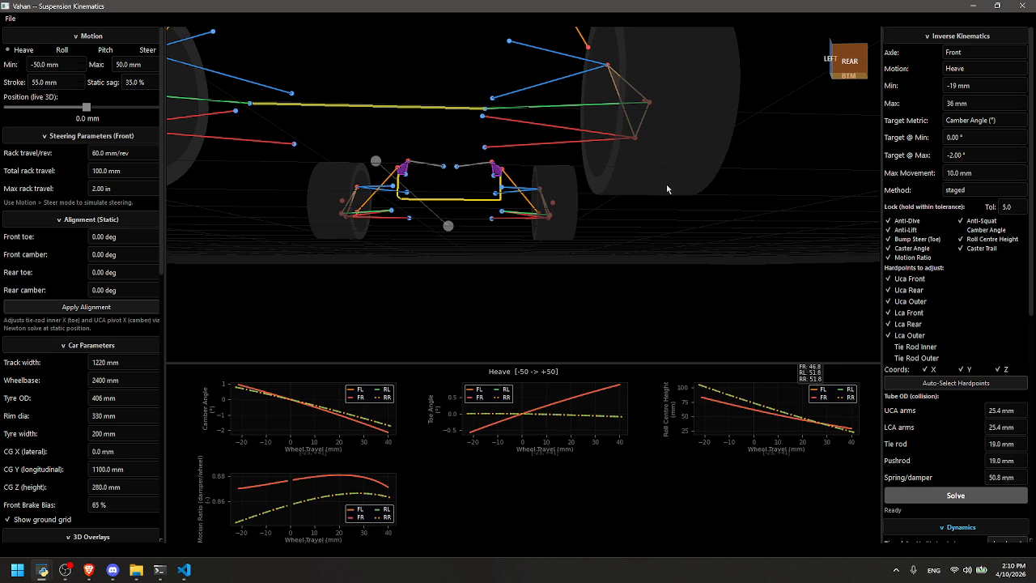
Set the inverse kinematics solver method to hybrid.
click(960, 192)
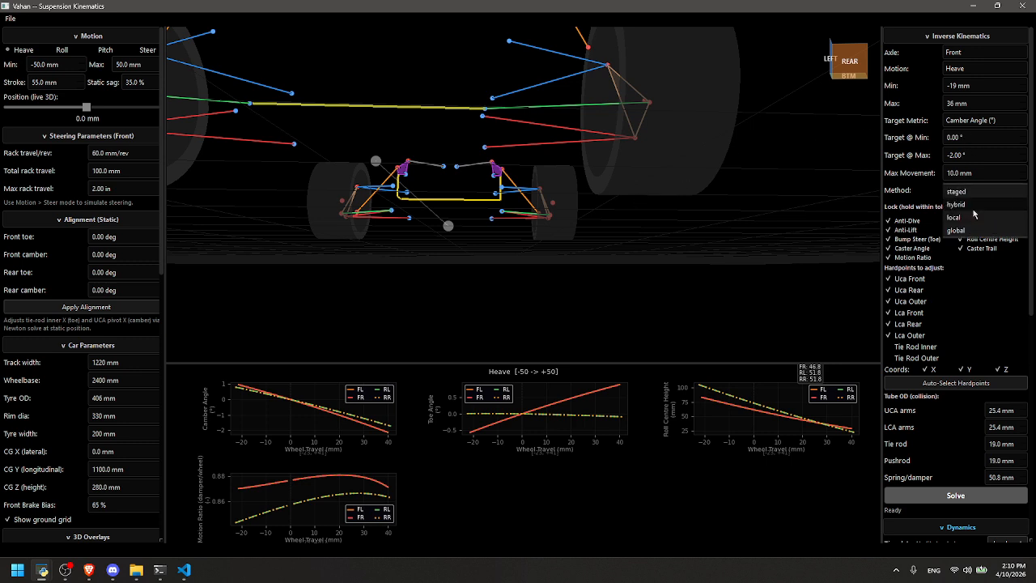
click(972, 206)
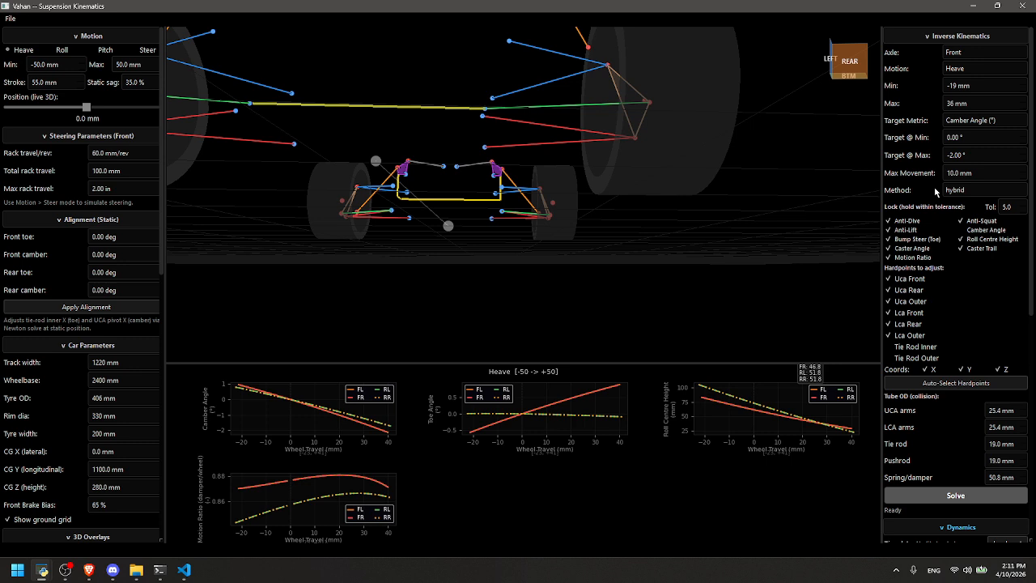
click(985, 194)
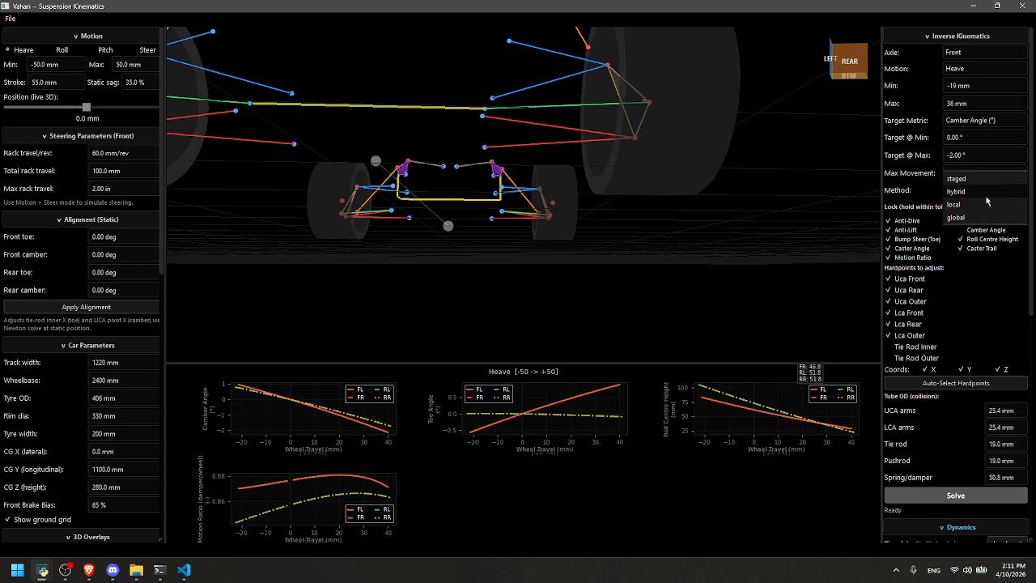
click(988, 193)
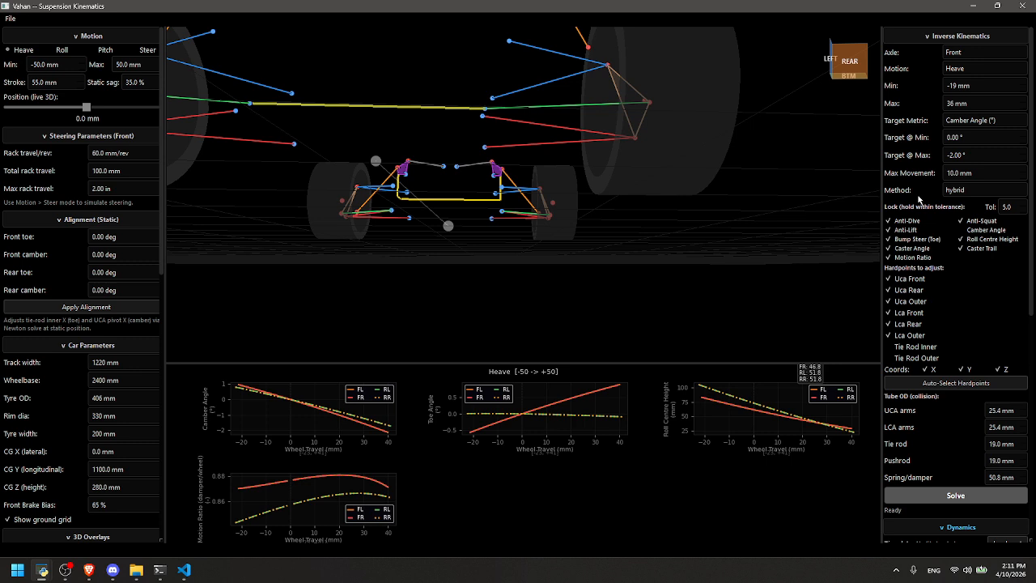
Set the inverse kinematics solver method to local and collapse the Dynamics section.
click(1014, 194)
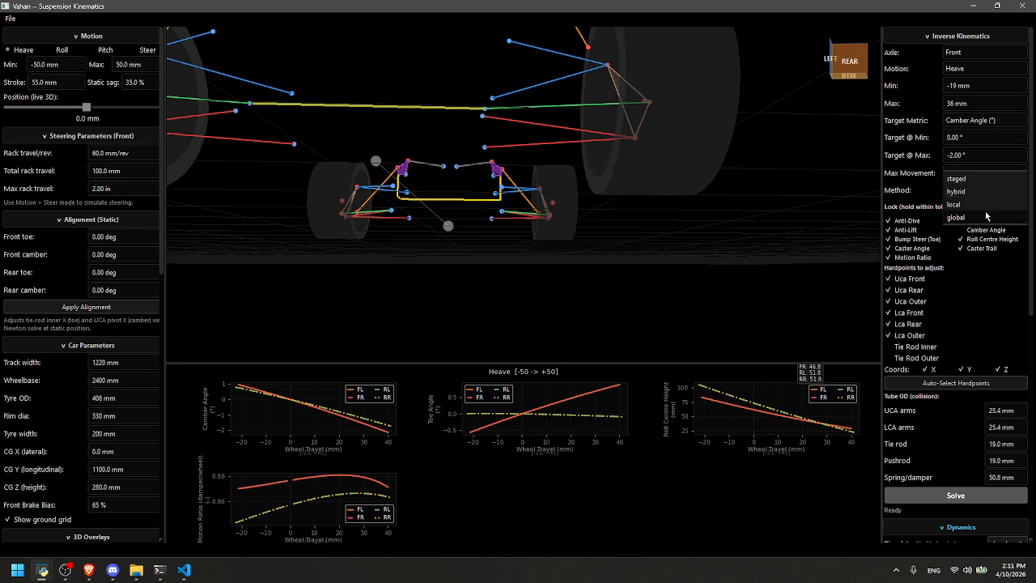
click(987, 207)
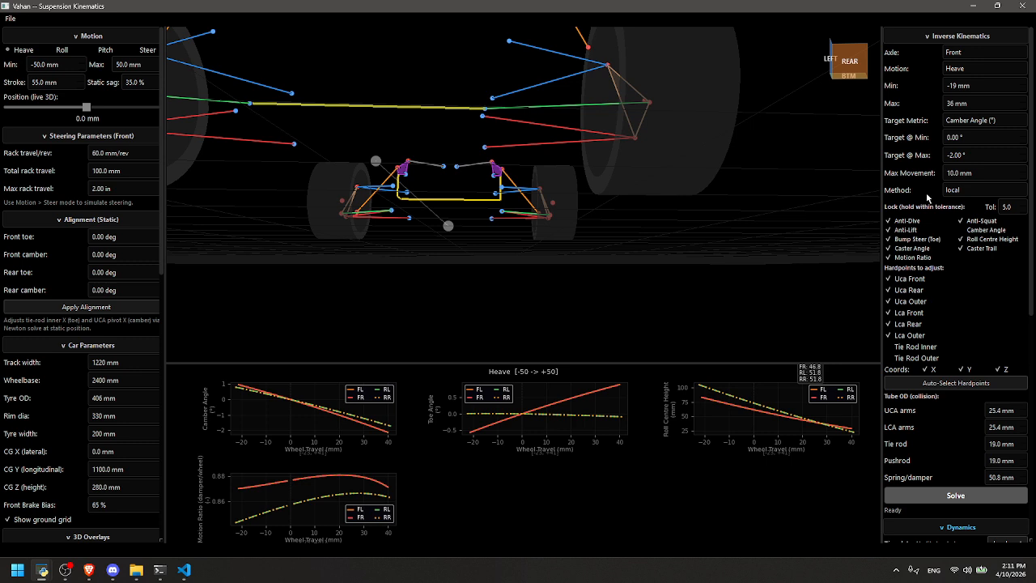
scroll(928, 198, down, 3)
scroll(924, 170, up, 1)
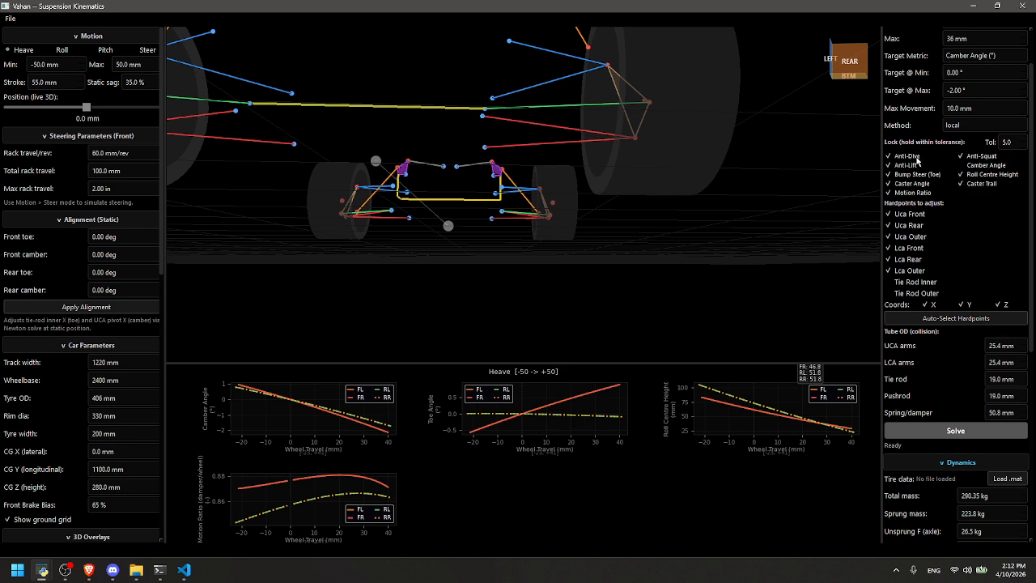
scroll(940, 167, up, 1)
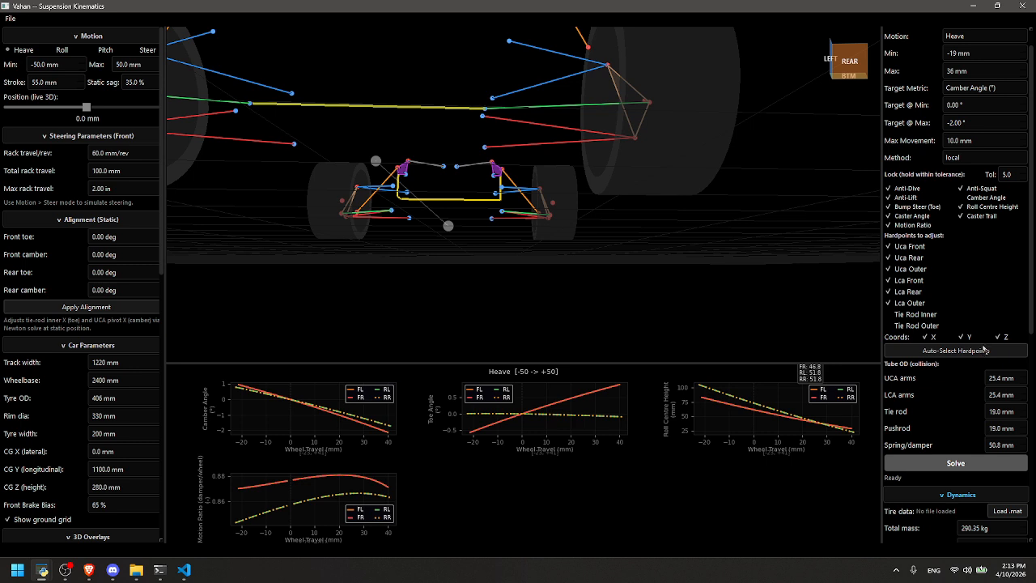
scroll(982, 350, down, 1)
scroll(980, 350, up, 1)
click(962, 494)
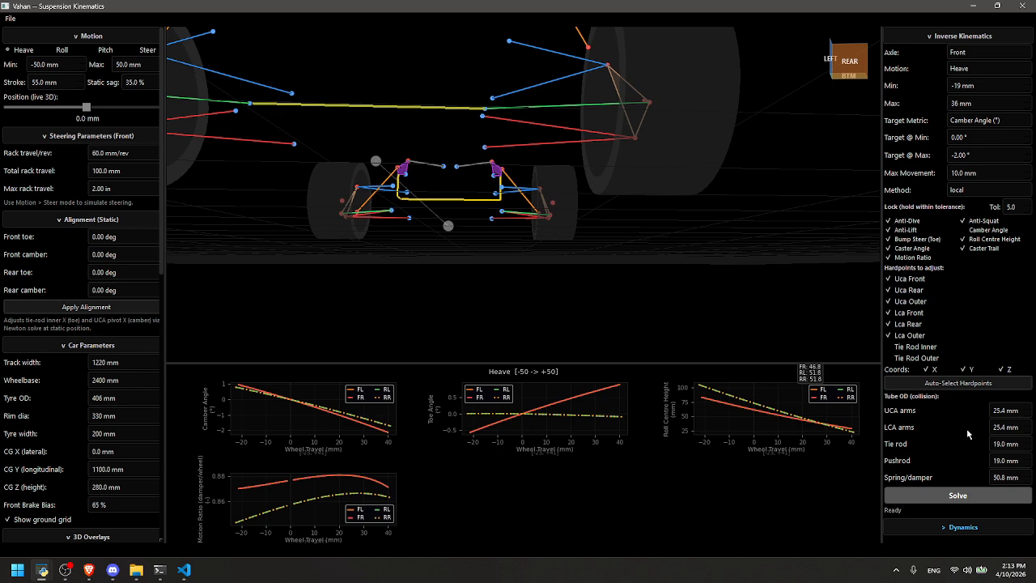
Check the toe angle curve and set the inverse kinematics target metric to Bump Steer (Toe) (°).
drag(694, 215, 736, 242)
scroll(739, 236, down, 5)
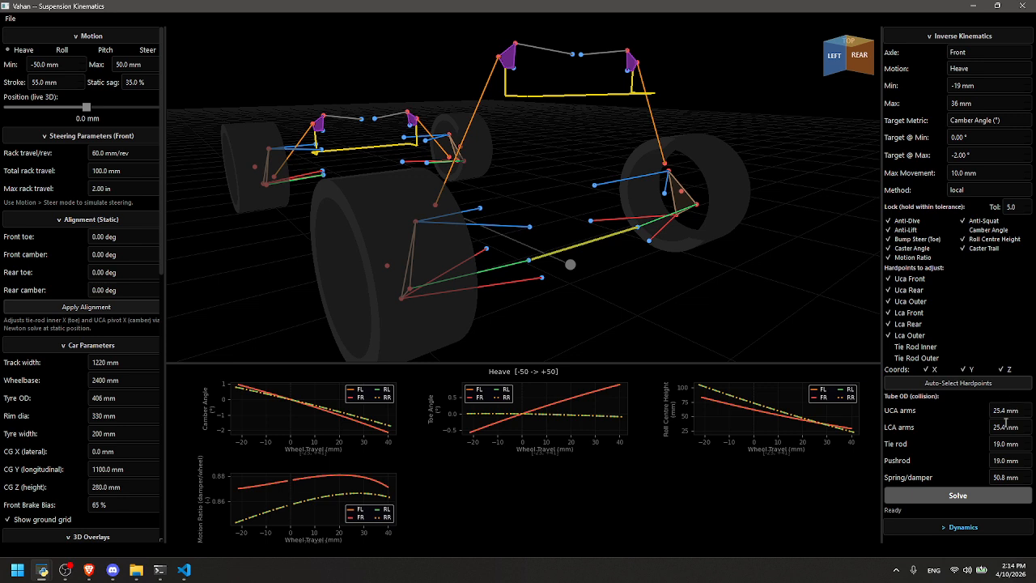
mouse_move(624, 429)
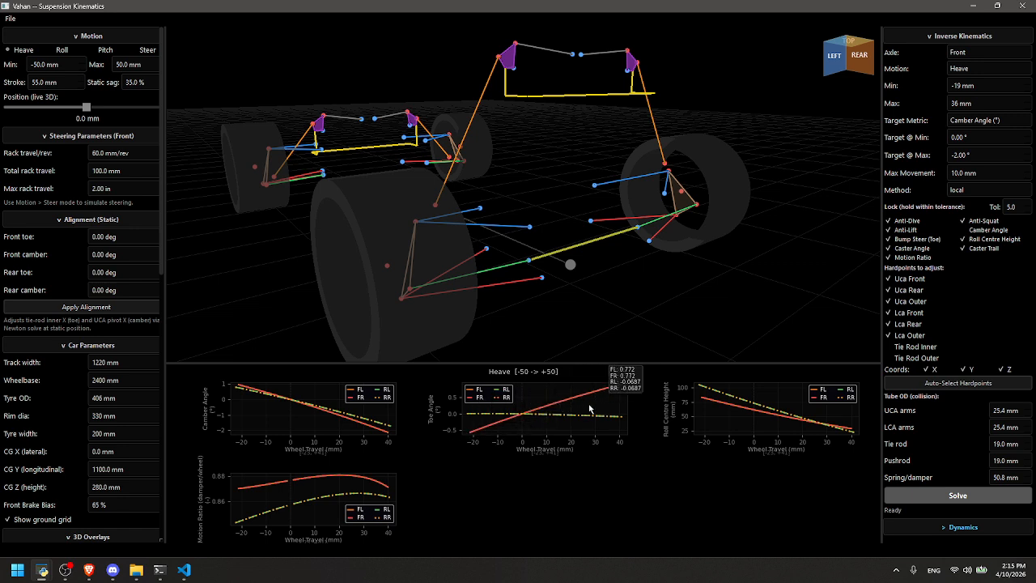
click(987, 124)
click(994, 136)
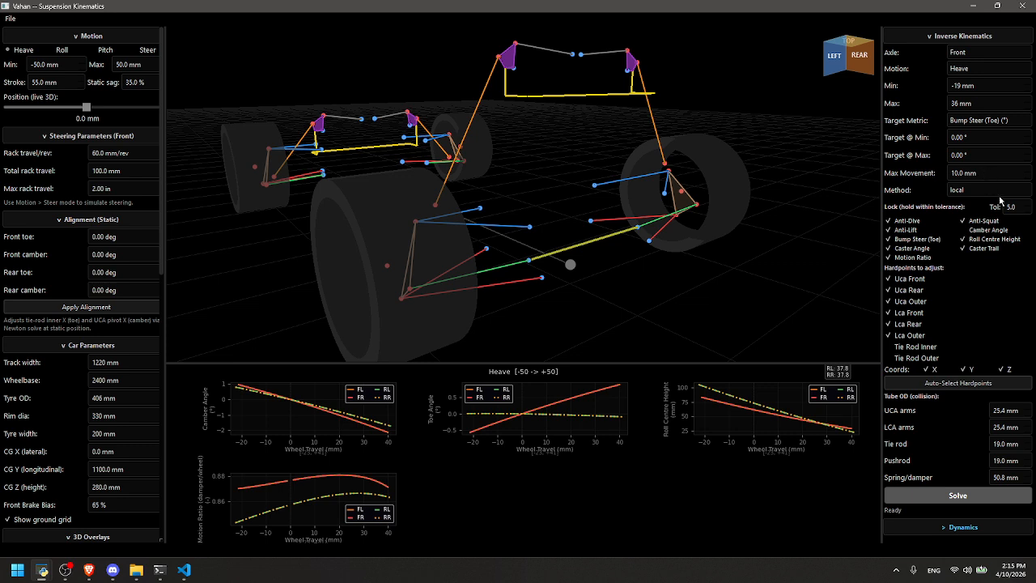
Lock Camber Angle within tolerance, leave Bump Steer (Toe) unlocked, and solve using auto-selected hardpoints.
click(966, 231)
click(975, 391)
click(976, 498)
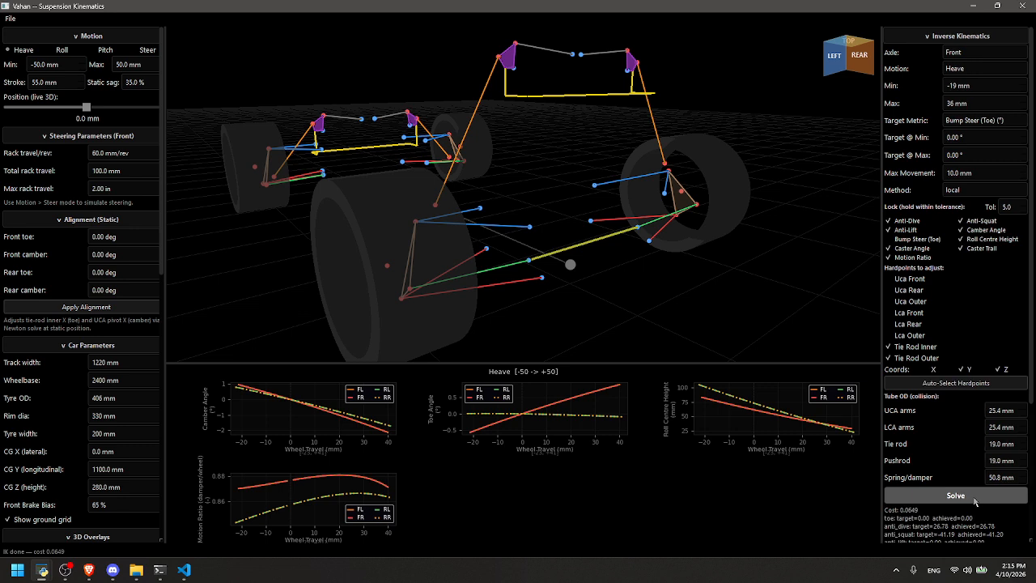
Review the solved tie rod hardpoint changes and apply them to the front suspension model.
scroll(955, 458, down, 4)
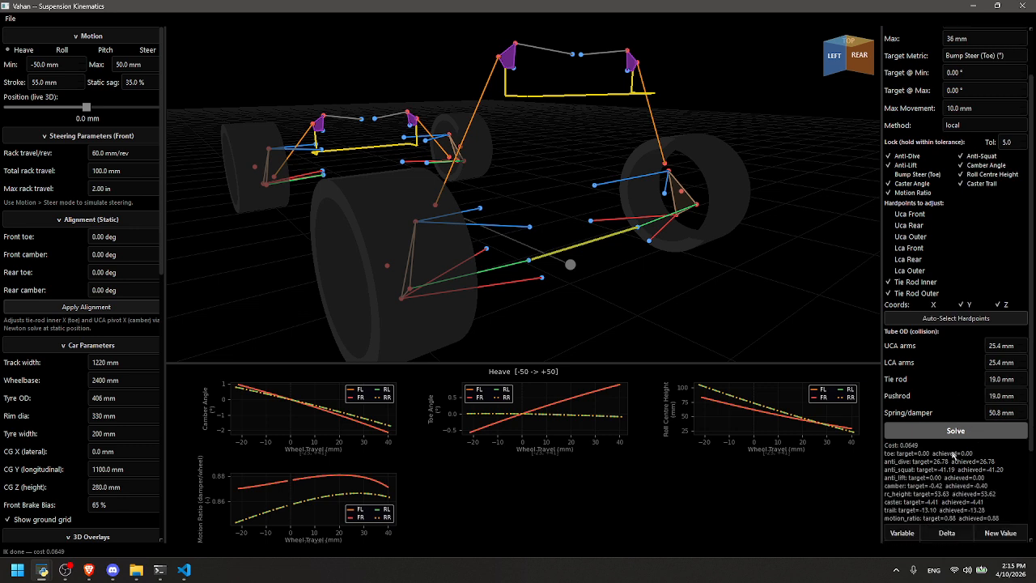
scroll(956, 456, down, 1)
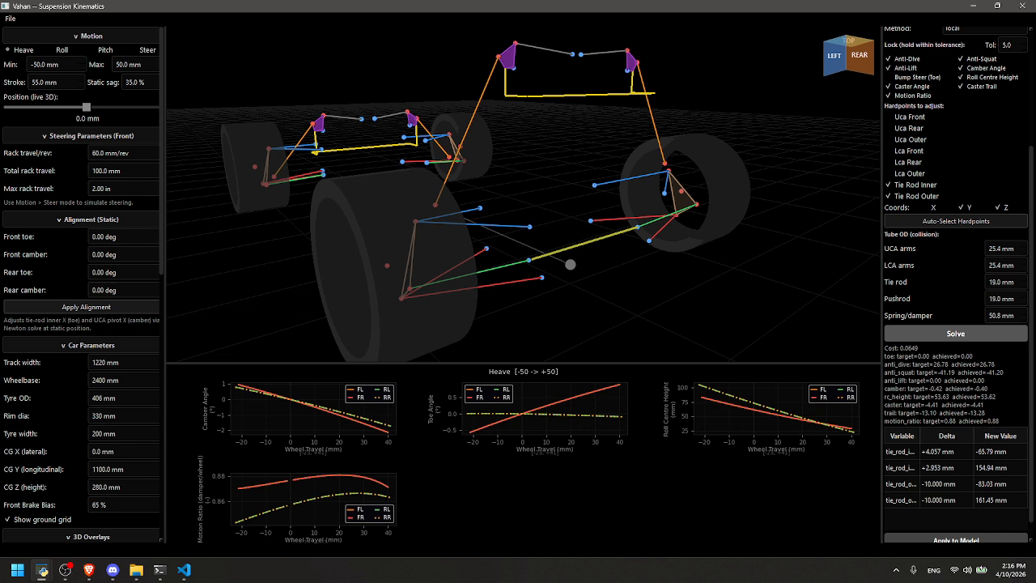
scroll(1026, 432, down, 1)
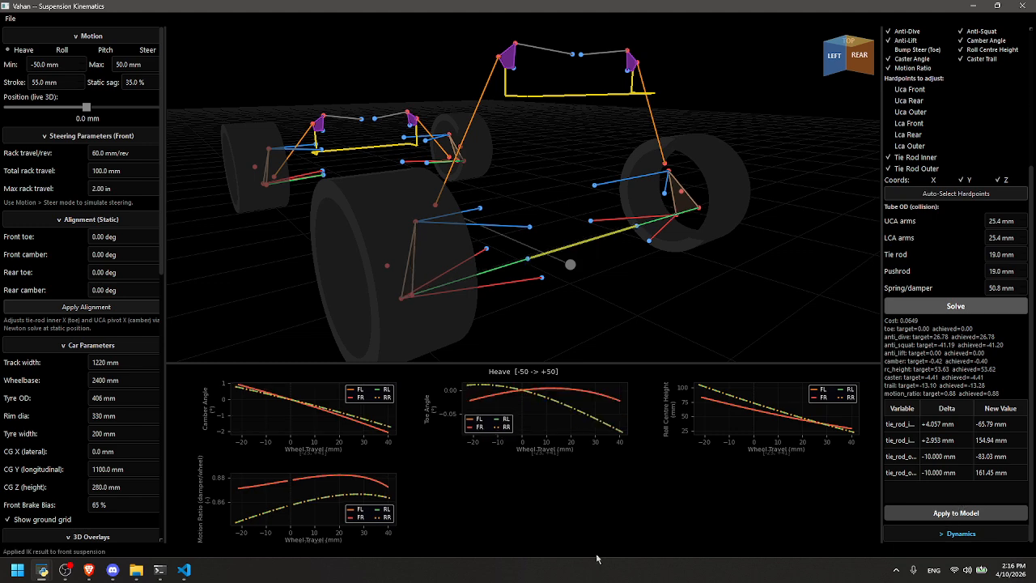
Examine the updated suspension geometry from several angles and compare the solver's target and achieved values with the locked metrics.
drag(527, 314, 481, 297)
scroll(481, 297, up, 5)
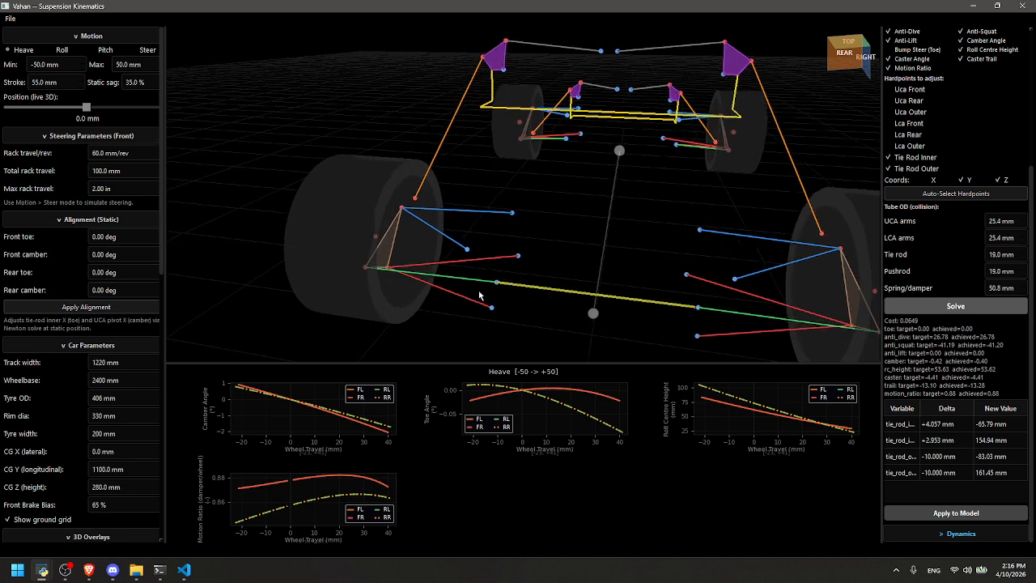
scroll(959, 265, up, 2)
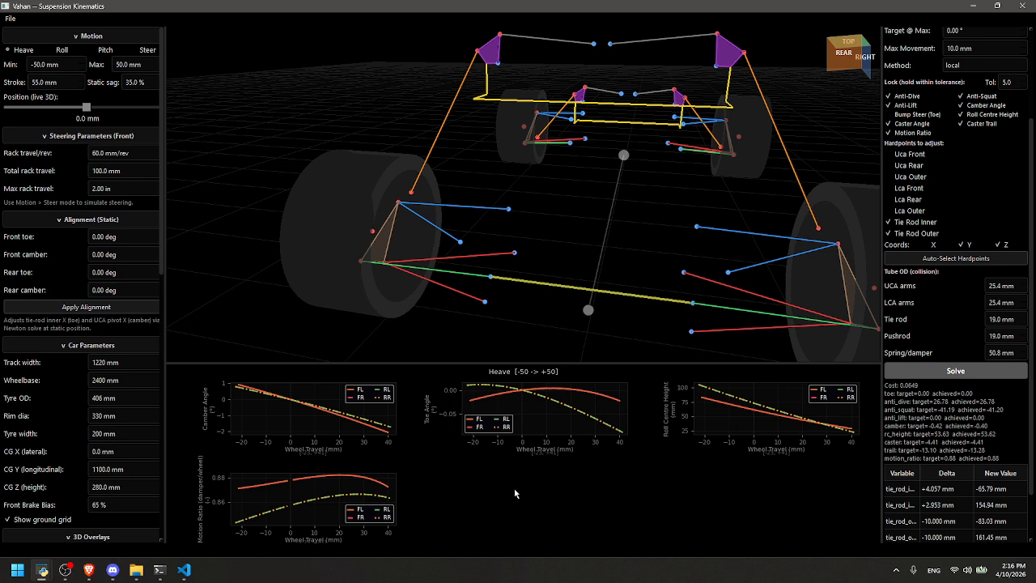
drag(620, 245, 476, 266)
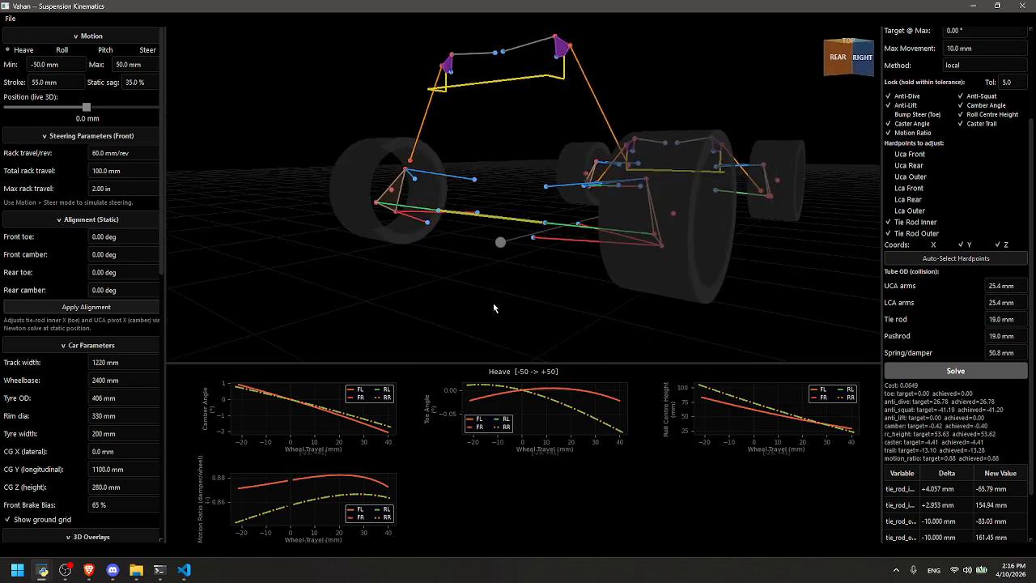
drag(496, 309, 490, 317)
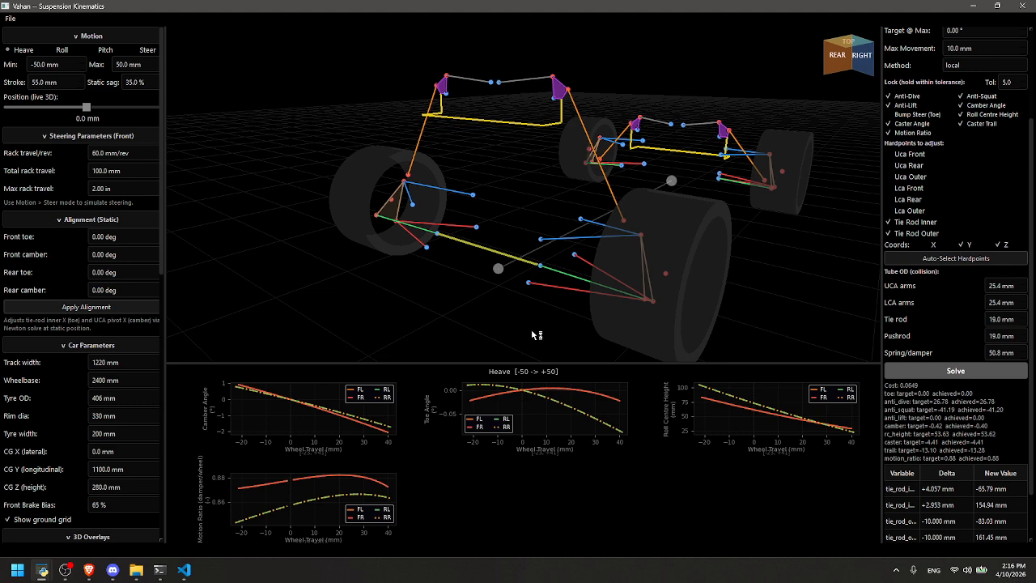
scroll(928, 243, up, 3)
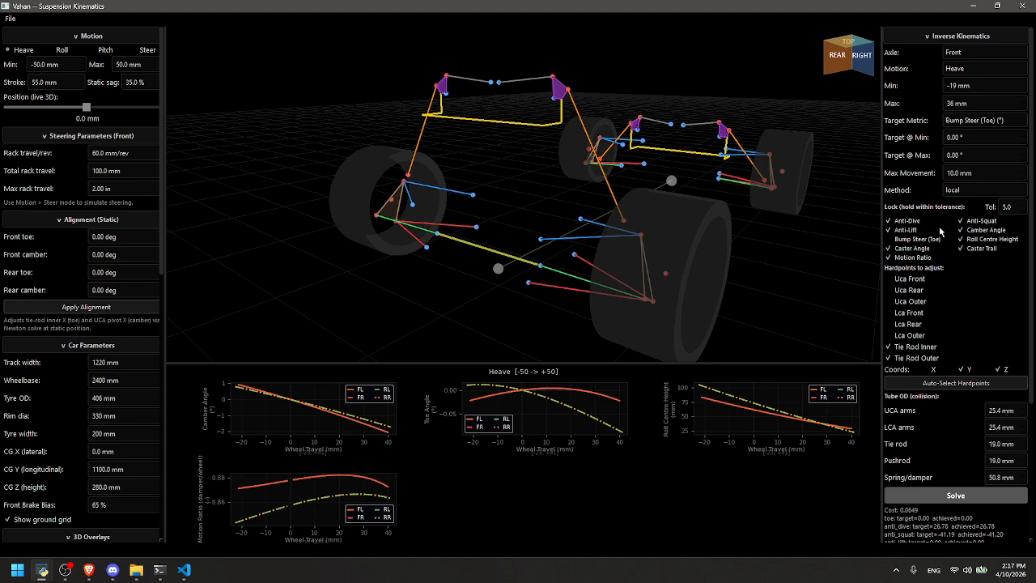
scroll(940, 235, down, 3)
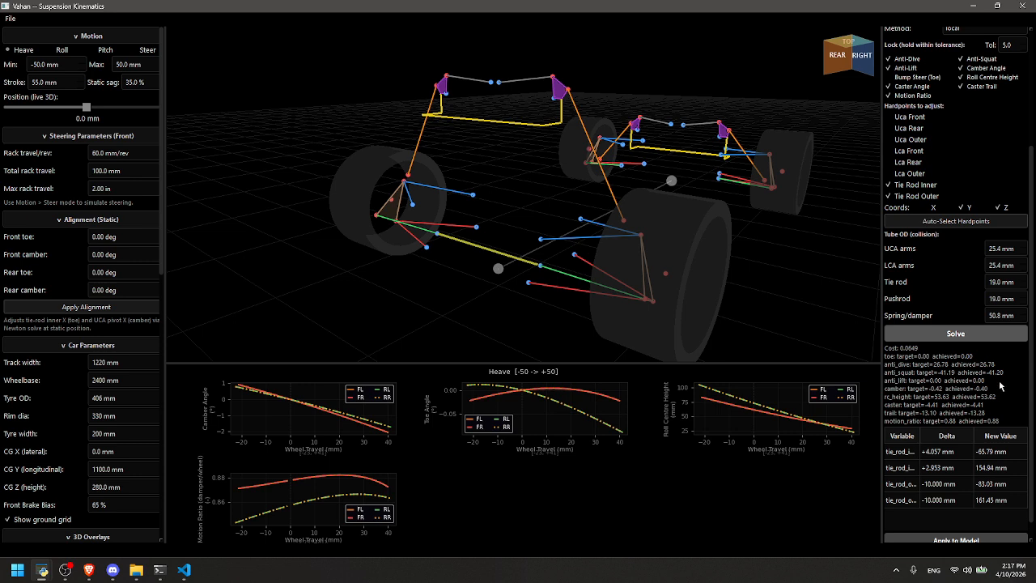
scroll(1003, 385, down, 1)
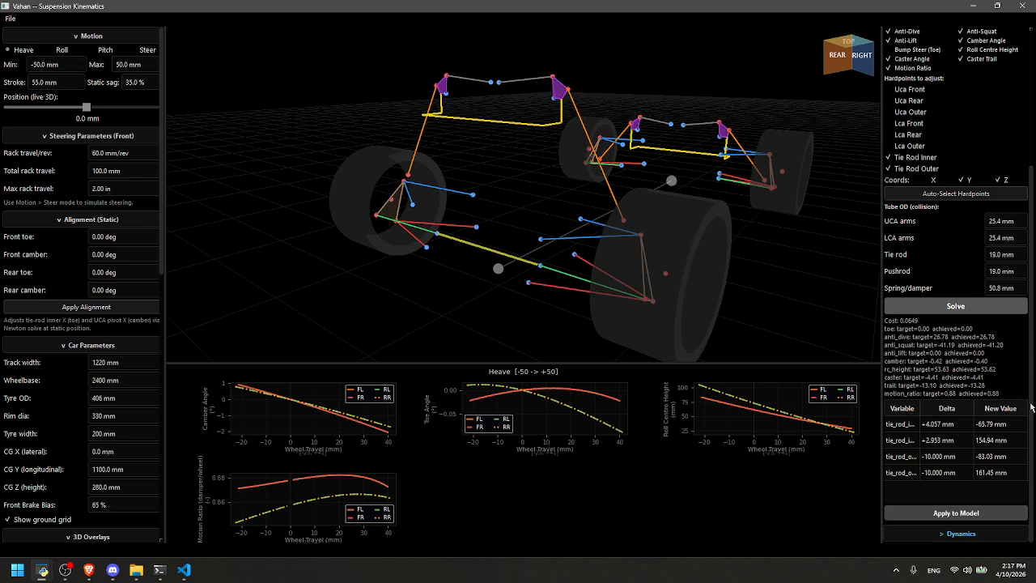
scroll(1033, 407, up, 5)
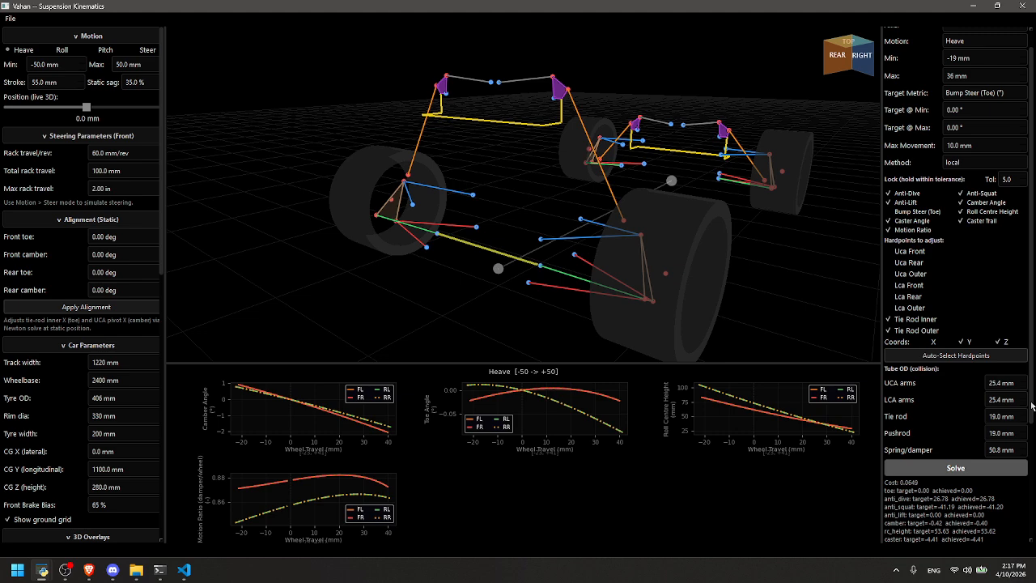
scroll(1033, 407, up, 1)
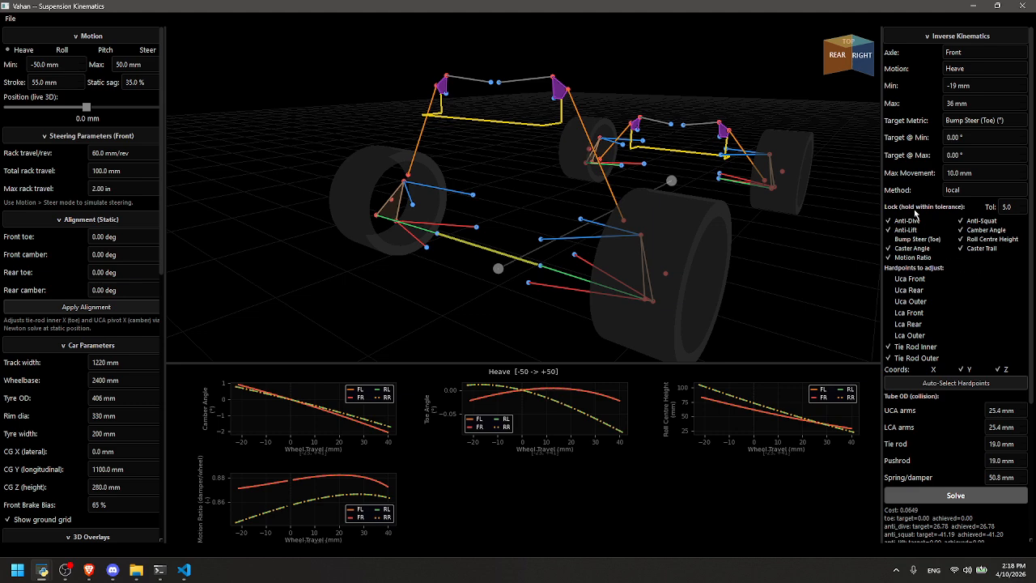
Pick the ±100 mm bounds solution from the wider camber search and apply it to the front suspension model.
key(super+1)
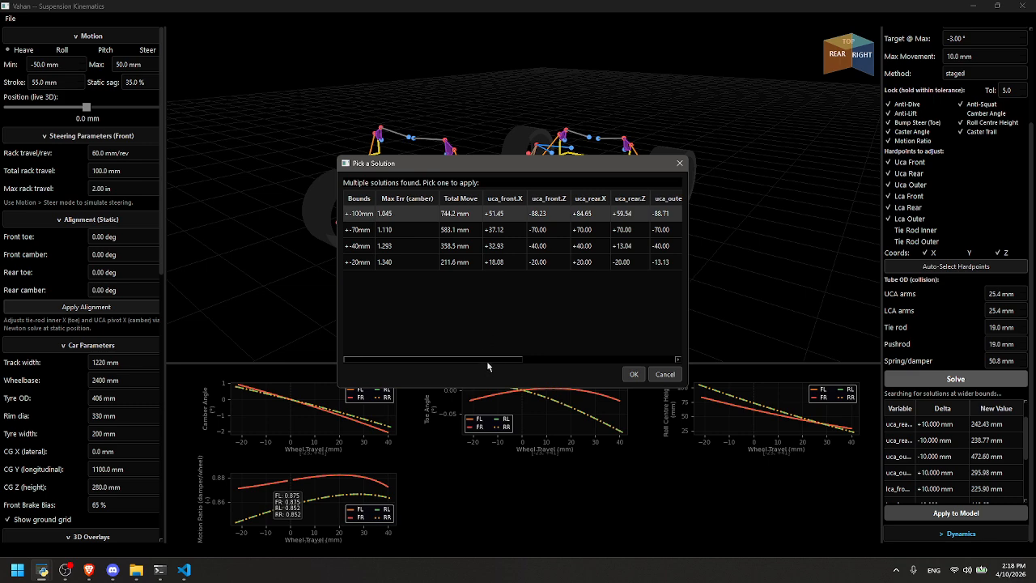
drag(491, 361, 406, 357)
mouse_move(510, 365)
mouse_down()
mouse_move(665, 366)
mouse_move(514, 361)
mouse_up()
click(634, 377)
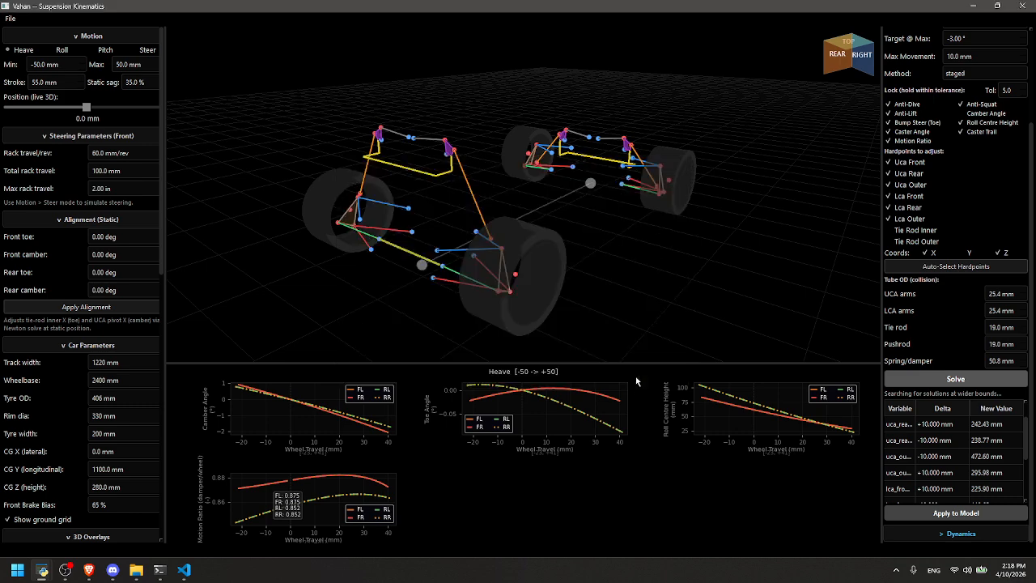
scroll(962, 463, down, 5)
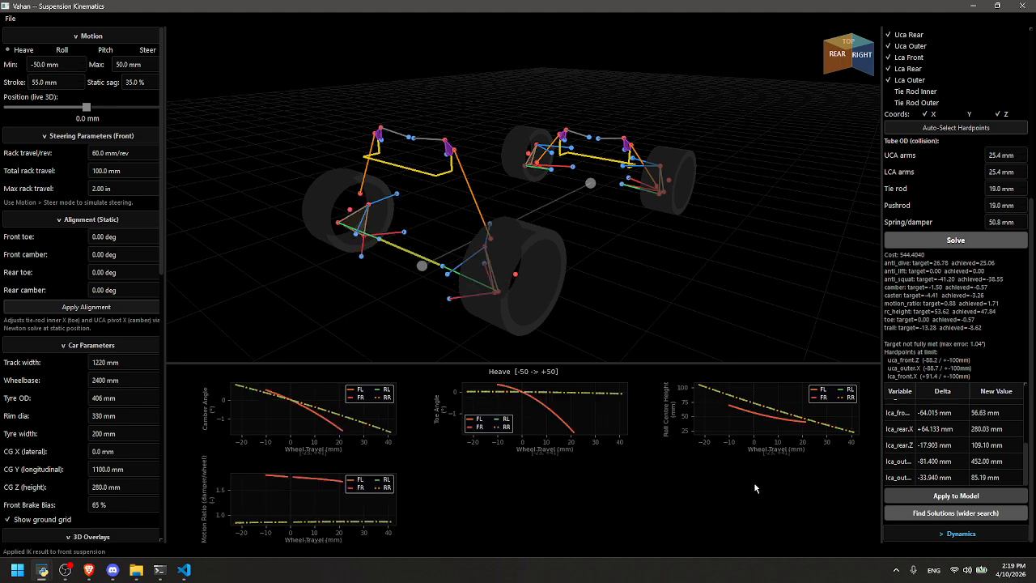
Inspect the front wheels, control arms and tie rods of the ±100 mm solution up close and from several angles.
drag(406, 305, 392, 274)
scroll(365, 219, up, 5)
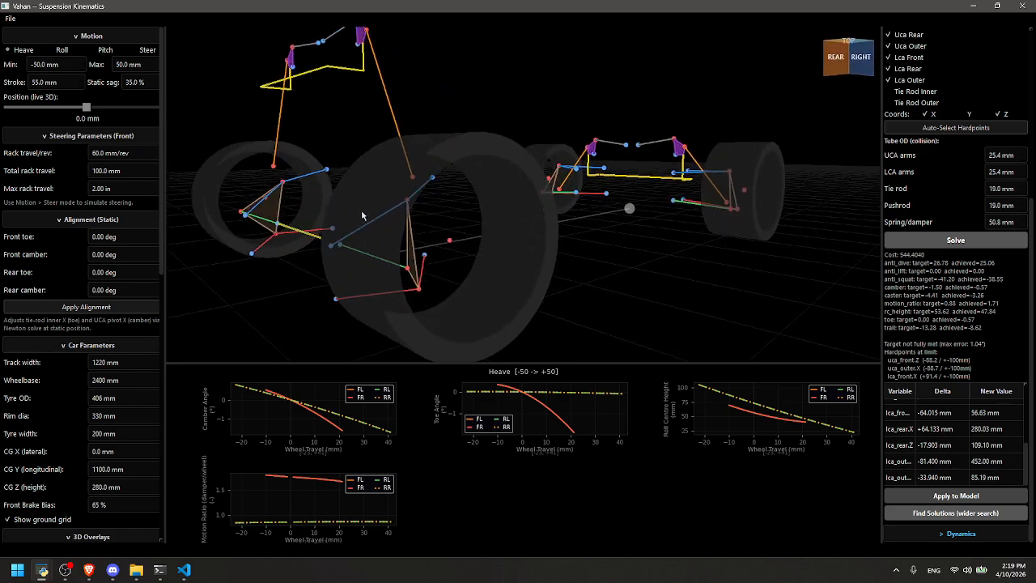
drag(363, 216, 391, 214)
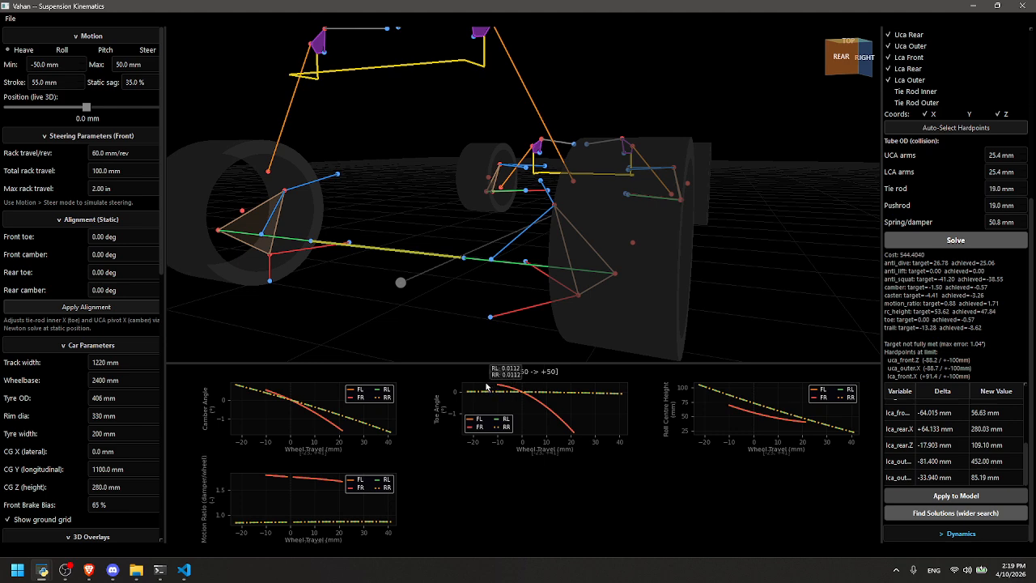
scroll(481, 277, down, 5)
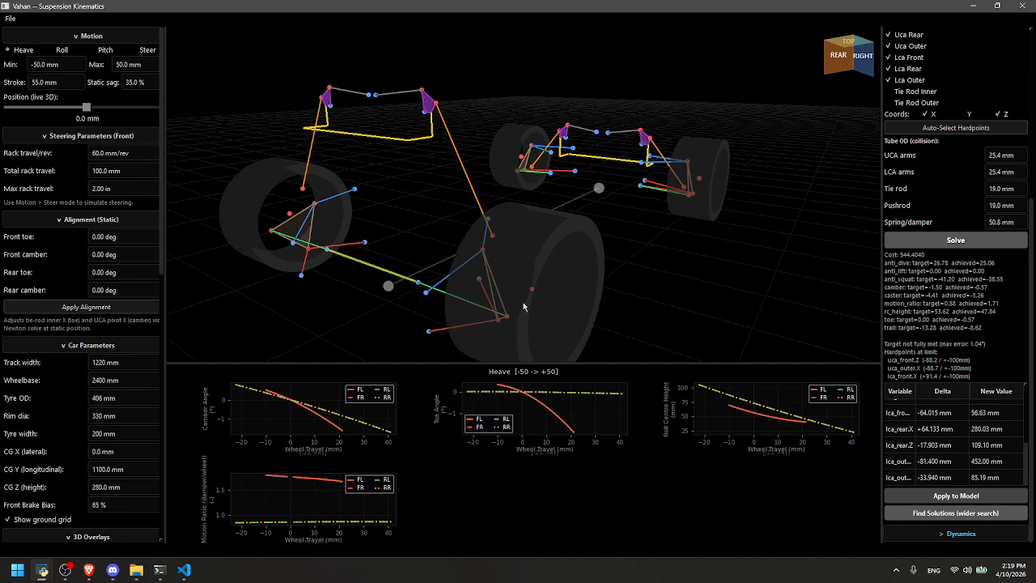
drag(524, 306, 495, 307)
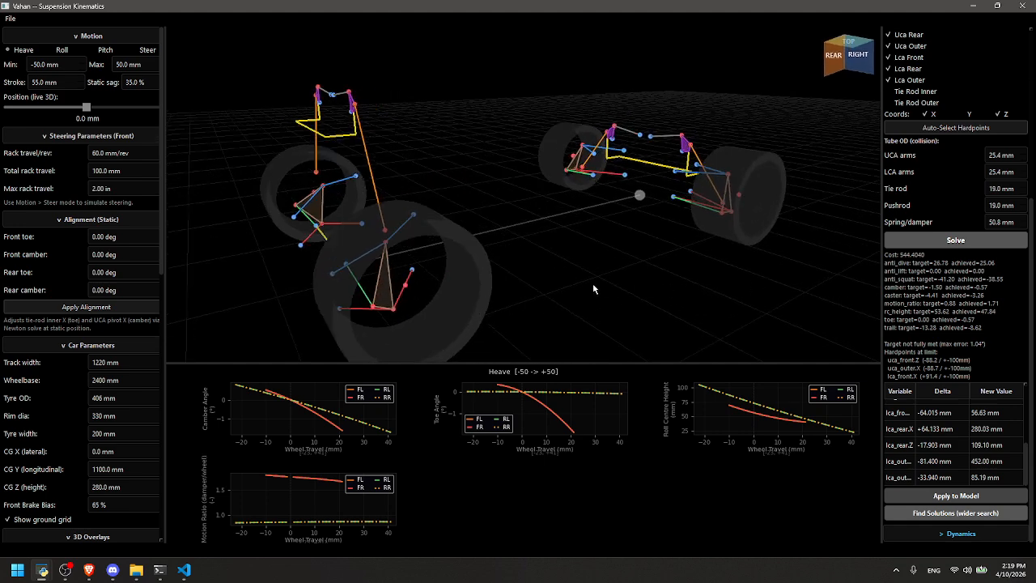
scroll(599, 290, up, 3)
scroll(611, 290, up, 2)
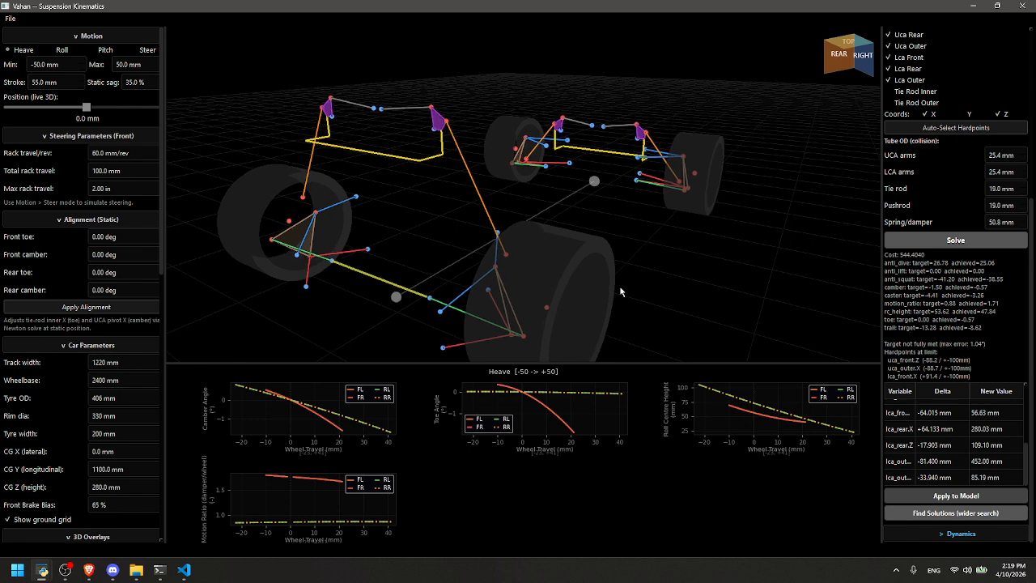
scroll(620, 290, up, 1)
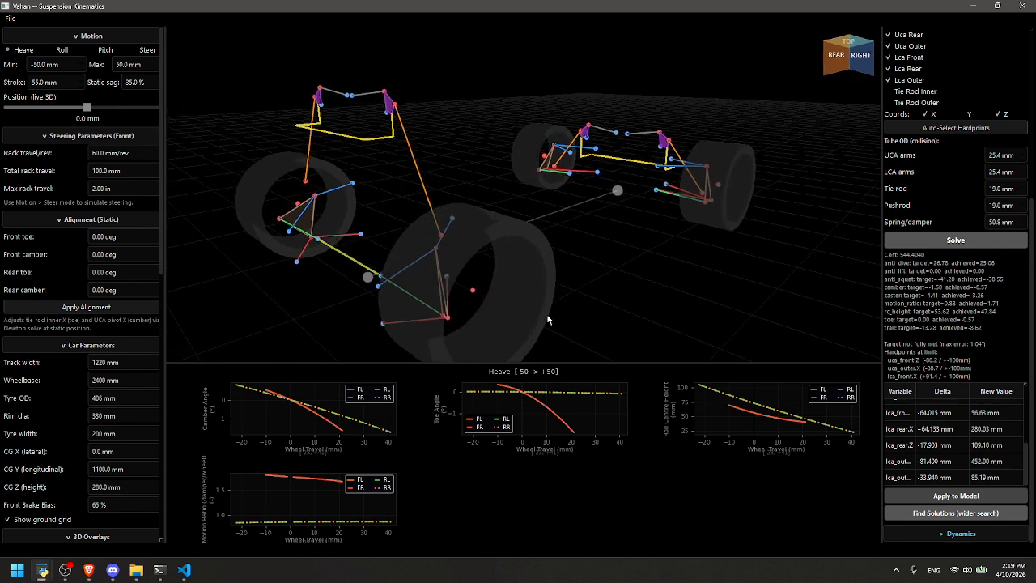
Switch to the other open suspension window with the Bump Steer (Toe) solve and inspect its front tie rod and control arm geometry.
mouse_move(38, 575)
click(95, 431)
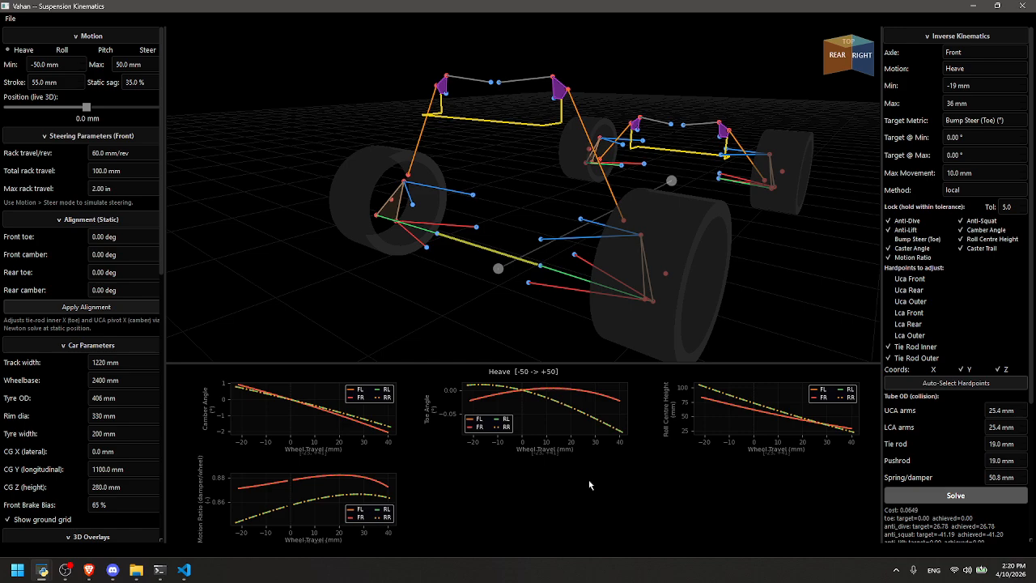
mouse_move(515, 299)
mouse_down()
mouse_move(470, 307)
mouse_move(532, 309)
mouse_move(512, 287)
mouse_move(502, 314)
mouse_move(503, 304)
mouse_up()
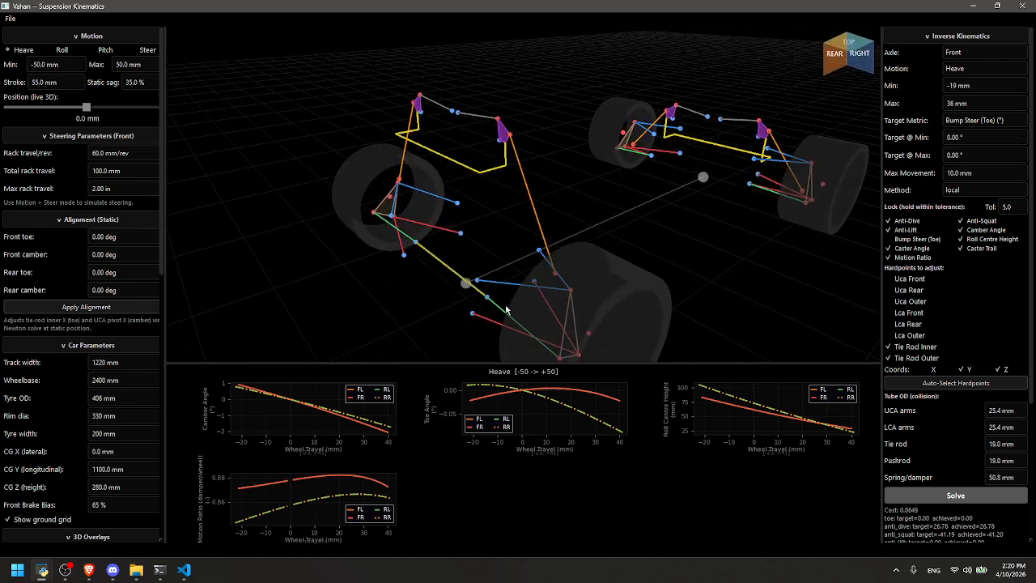